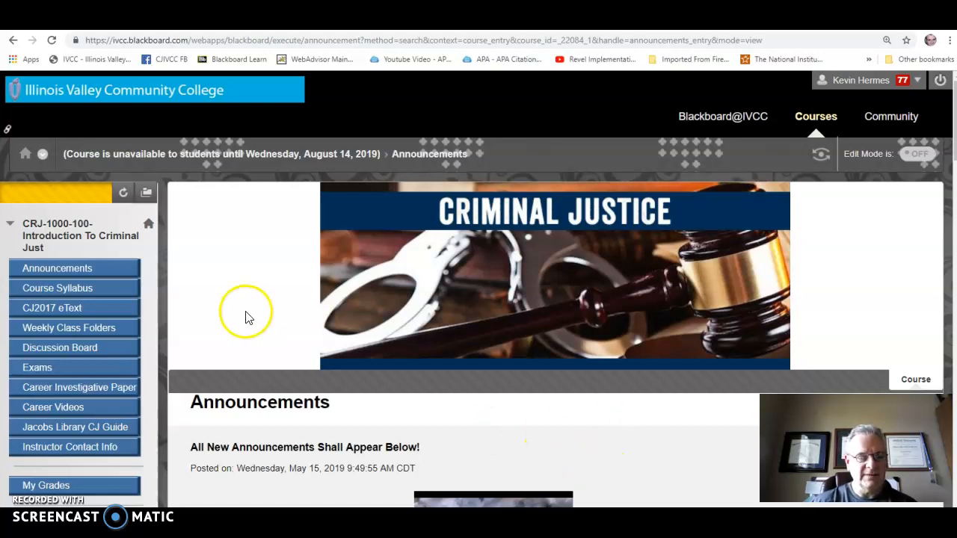
Step: Open the Discussion Board #1 forum from the course's discussion board list
{"action": "scroll", "coordinate": [246, 316], "scroll_direction": "down", "scroll_amount": 1}
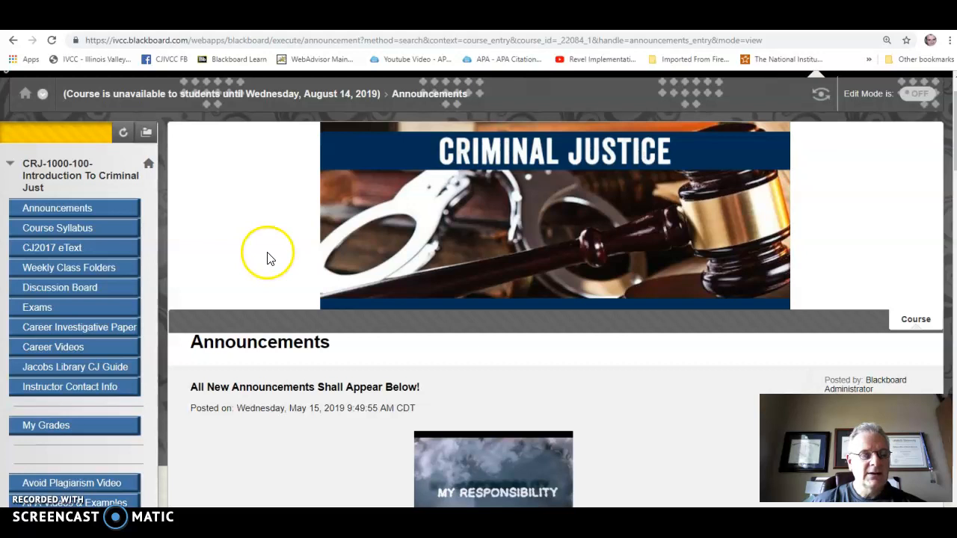
{"action": "left_click", "coordinate": [57, 293]}
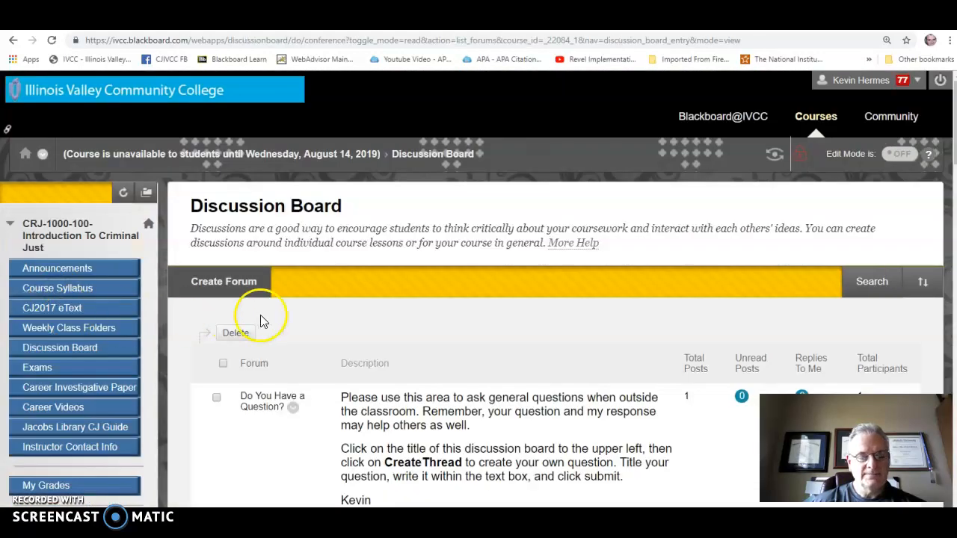
{"action": "scroll", "coordinate": [342, 332], "scroll_direction": "down", "scroll_amount": 6}
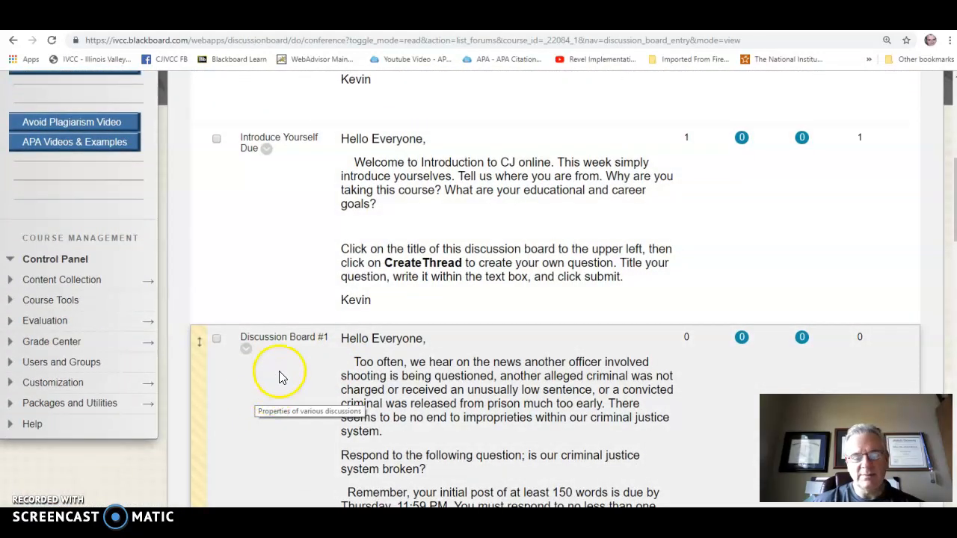
{"action": "left_click", "coordinate": [283, 346]}
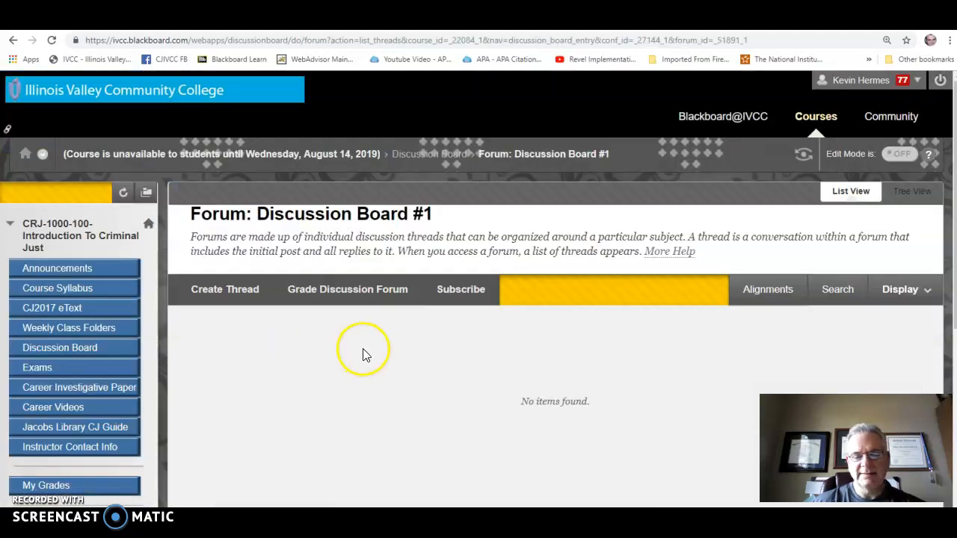
Step: Create a new thread in the Discussion Board #1 forum with the subject "Video DB 1"
{"action": "scroll", "coordinate": [520, 365], "scroll_direction": "down", "scroll_amount": 1}
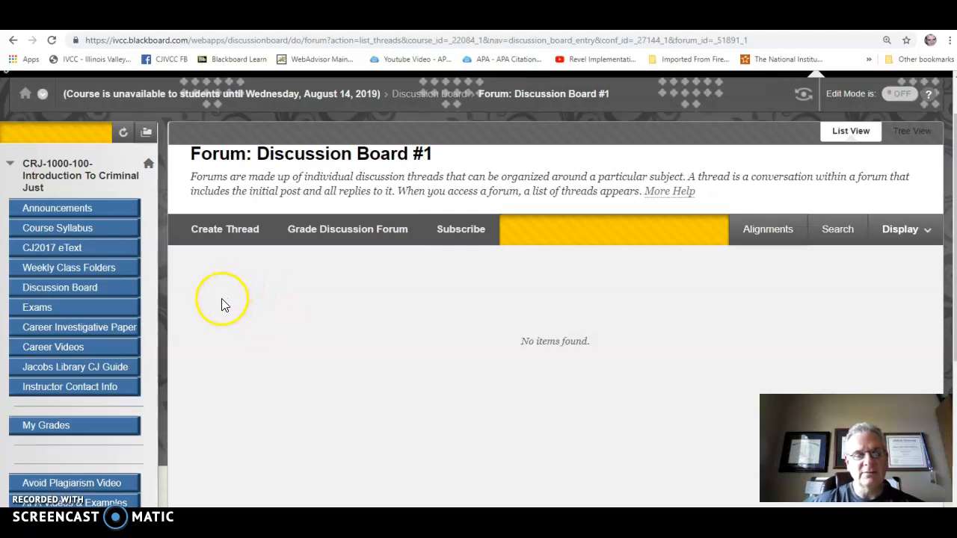
{"action": "left_click", "coordinate": [233, 235]}
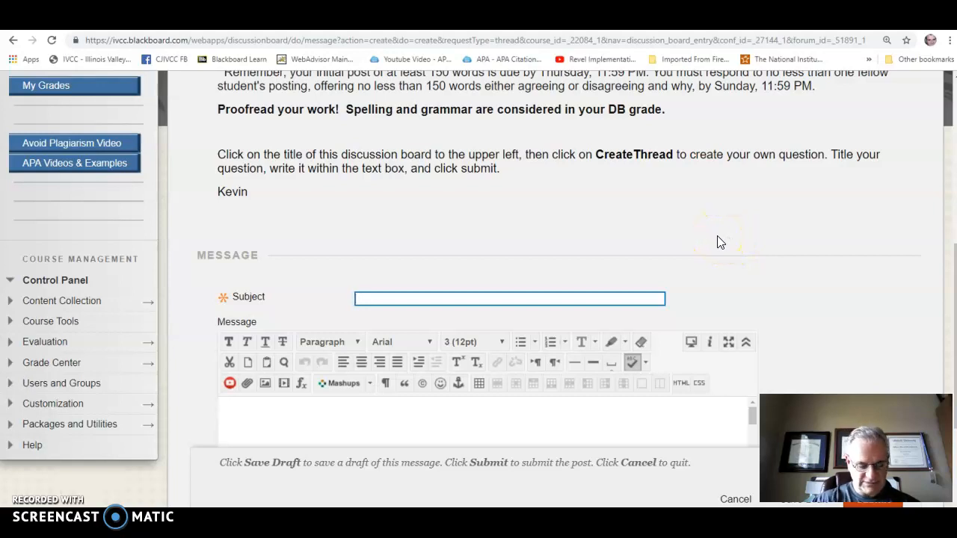
{"action": "type", "text": "Video "}
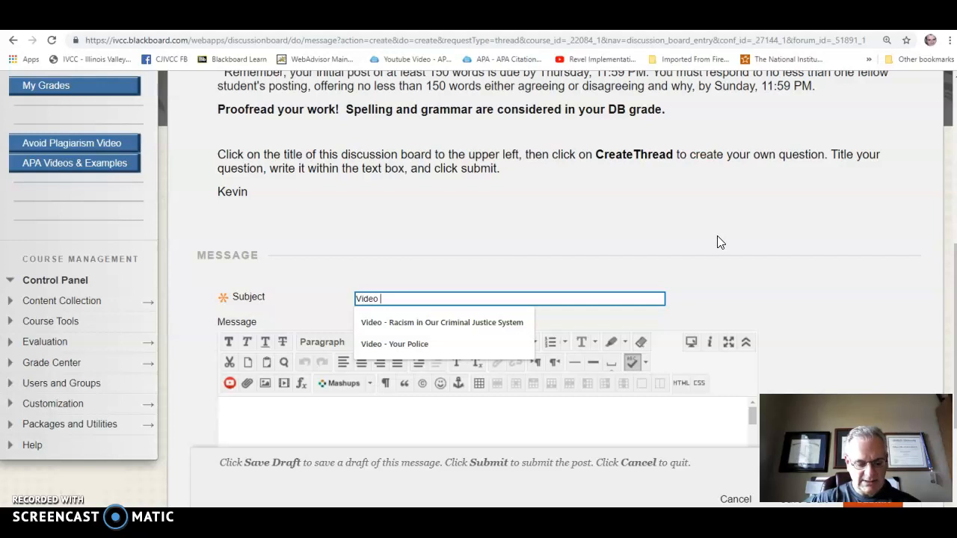
{"action": "type", "text": "DB 1"}
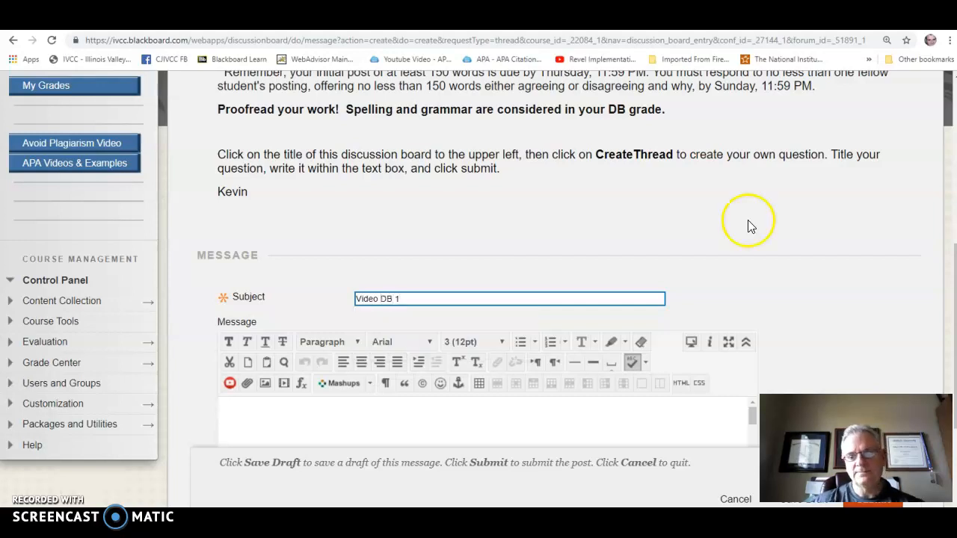
{"action": "scroll", "coordinate": [748, 225], "scroll_direction": "down", "scroll_amount": 2}
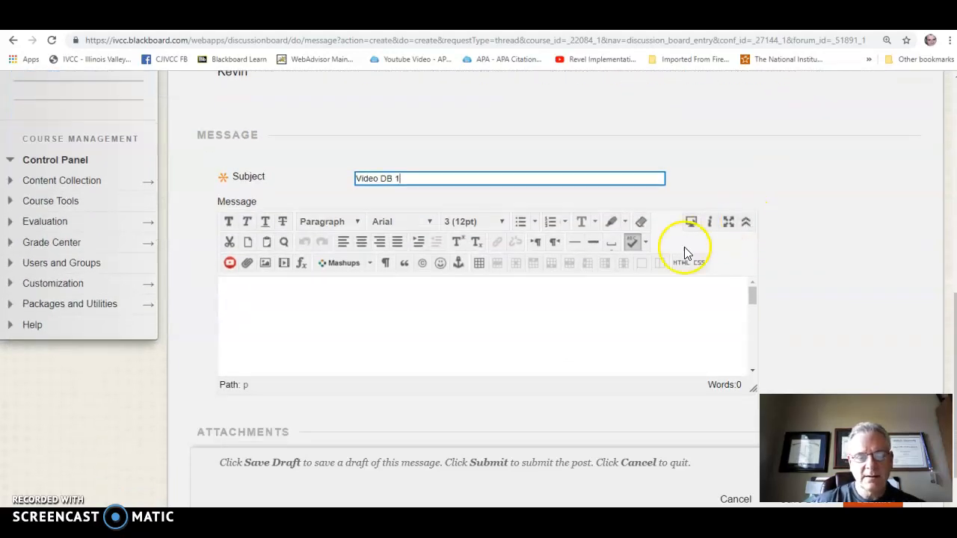
{"action": "left_click", "coordinate": [287, 320]}
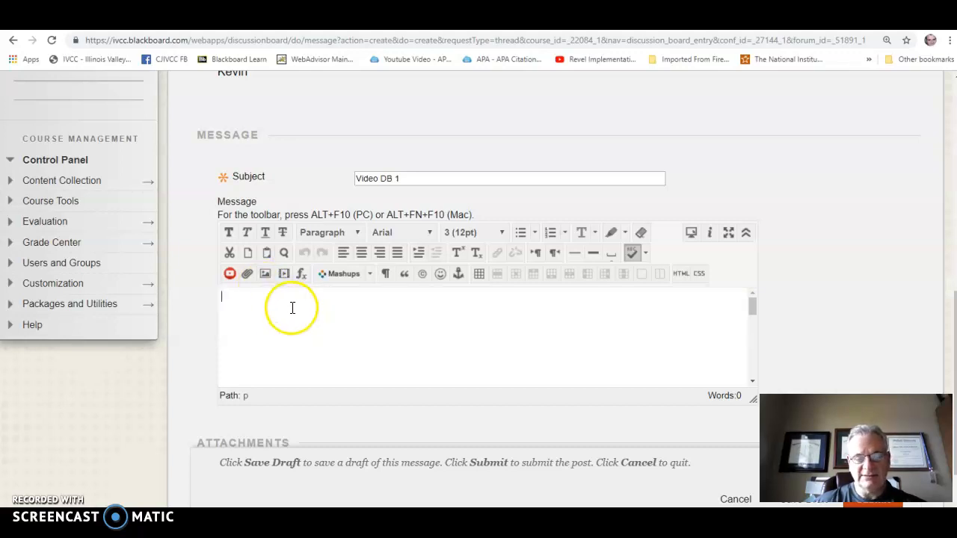
{"action": "left_click", "coordinate": [285, 275]}
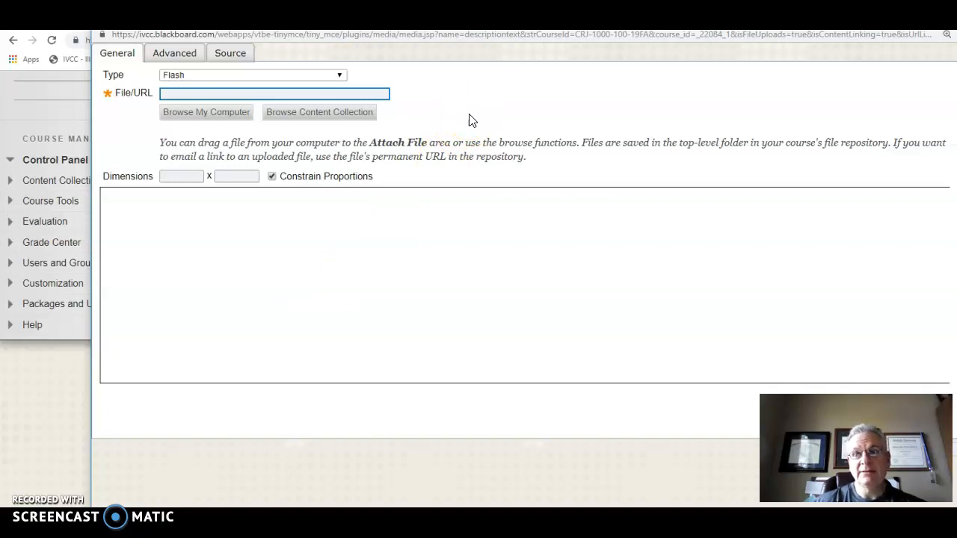
{"action": "left_click", "coordinate": [190, 94]}
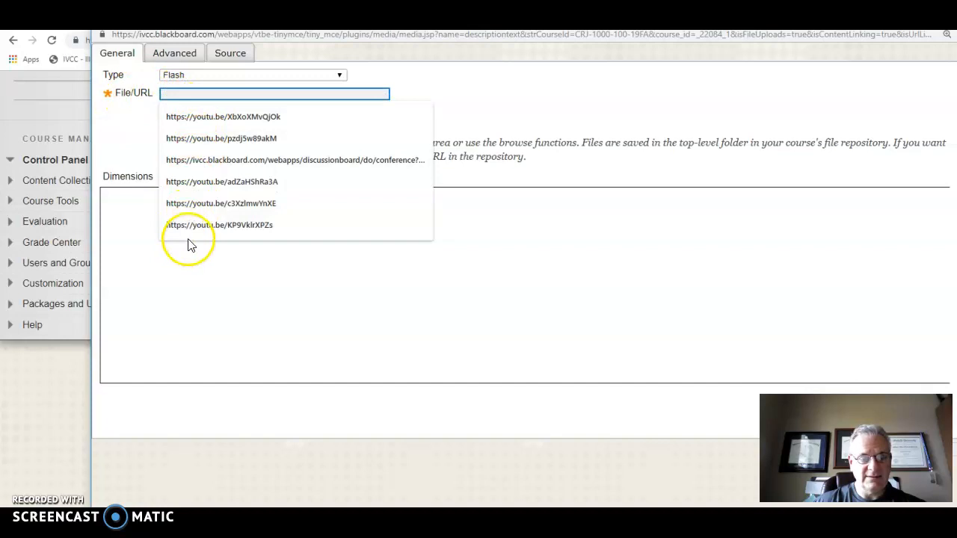
{"action": "left_click", "coordinate": [228, 122]}
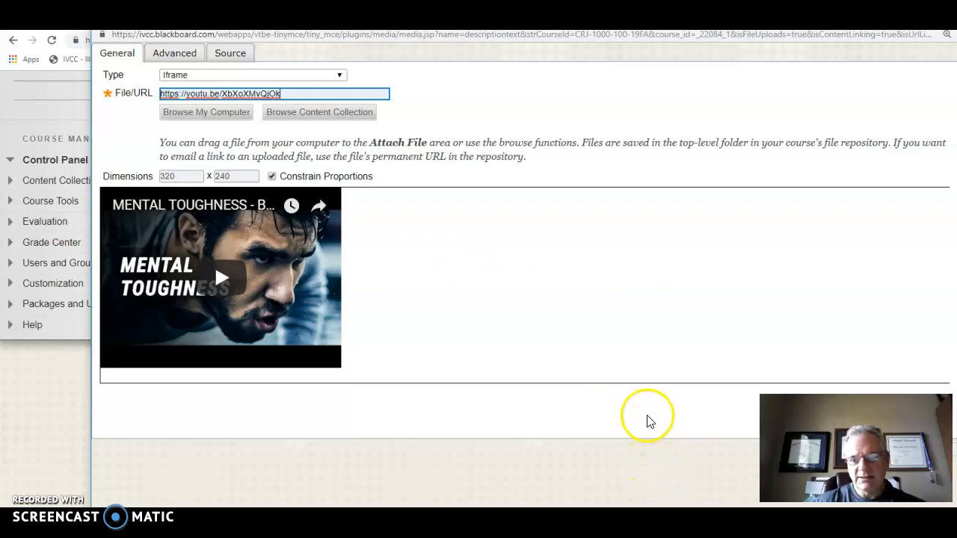
{"action": "left_click", "coordinate": [589, 268]}
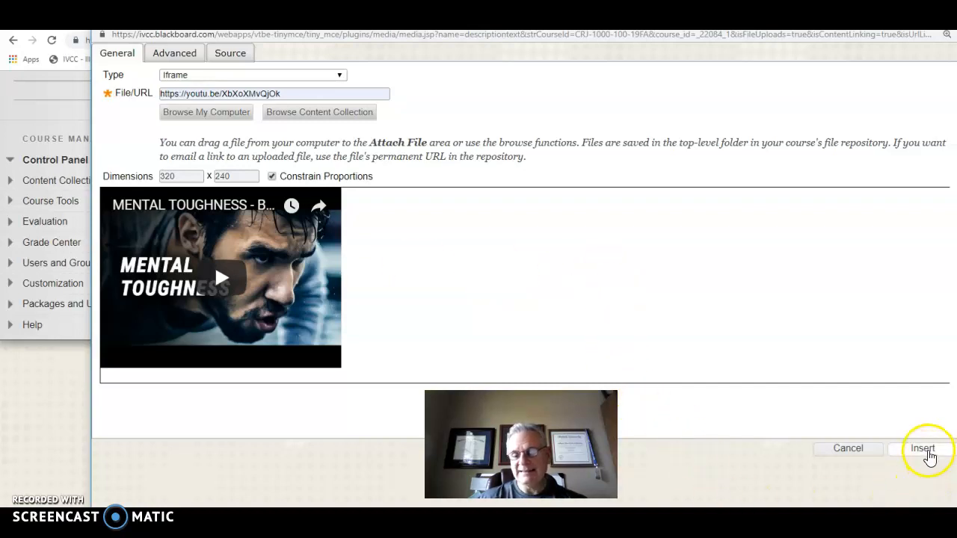
{"action": "left_click", "coordinate": [924, 450]}
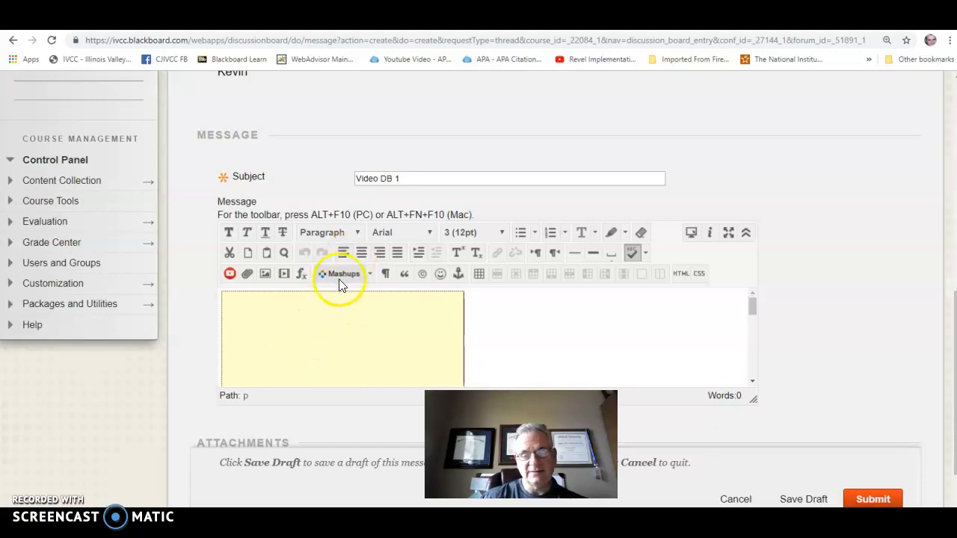
Step: Center the embedded video in the message and add the text "This is my video" beneath it
{"action": "left_click", "coordinate": [362, 252]}
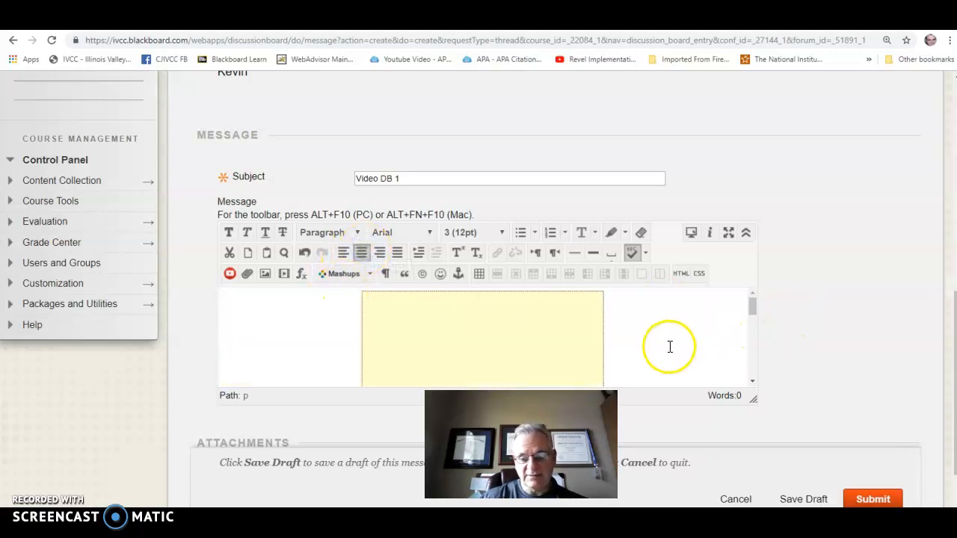
{"action": "scroll", "coordinate": [658, 337], "scroll_direction": "down", "scroll_amount": 1}
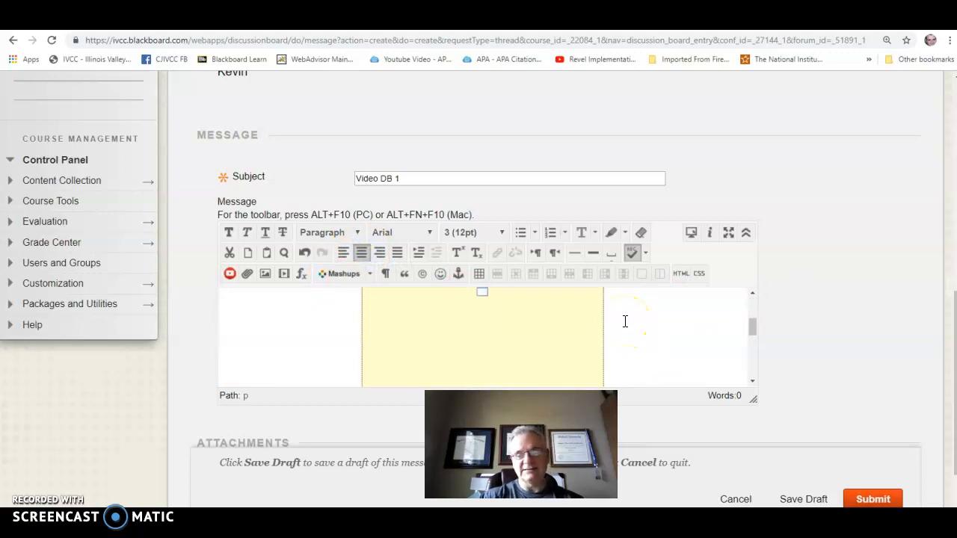
{"action": "scroll", "coordinate": [625, 322], "scroll_direction": "down", "scroll_amount": 1}
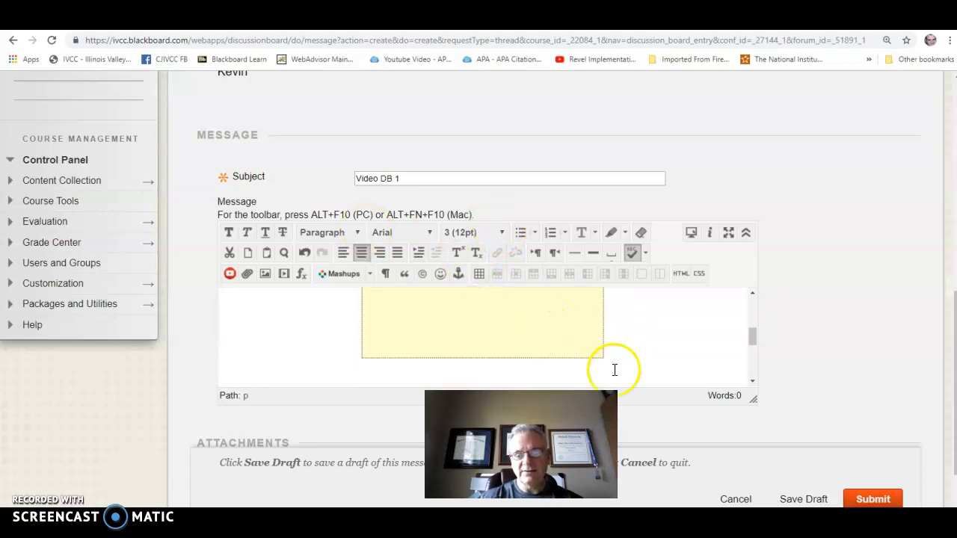
{"action": "type", "text": "is is my video"}
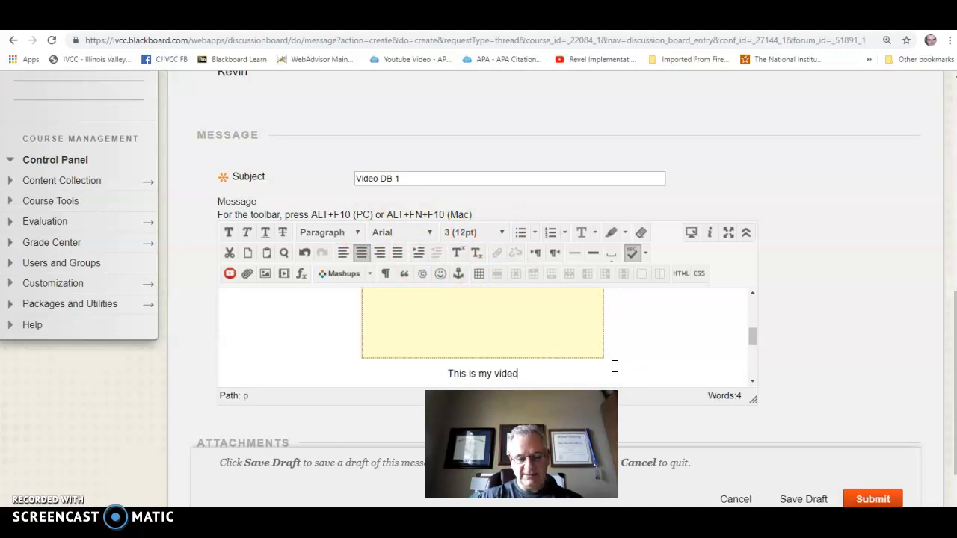
Step: Submit the new thread and open the posted "Video DB 1" thread from the forum's thread list
{"action": "scroll", "coordinate": [851, 374], "scroll_direction": "down", "scroll_amount": 1}
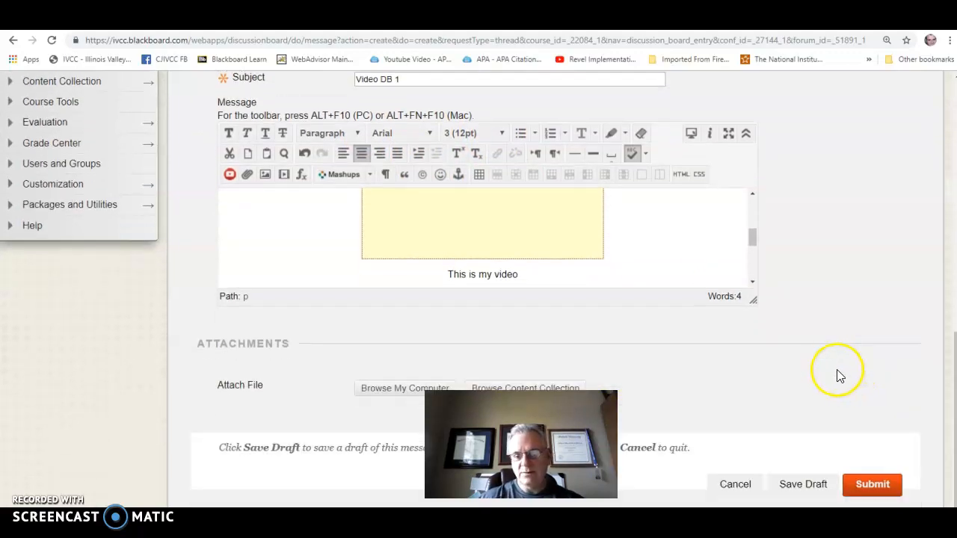
{"action": "left_click", "coordinate": [873, 484]}
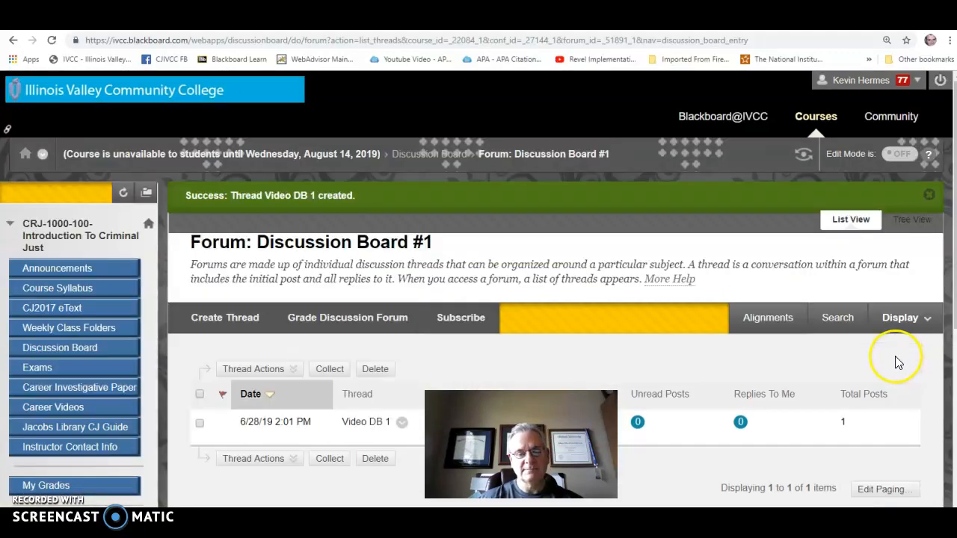
{"action": "scroll", "coordinate": [766, 347], "scroll_direction": "down", "scroll_amount": 1}
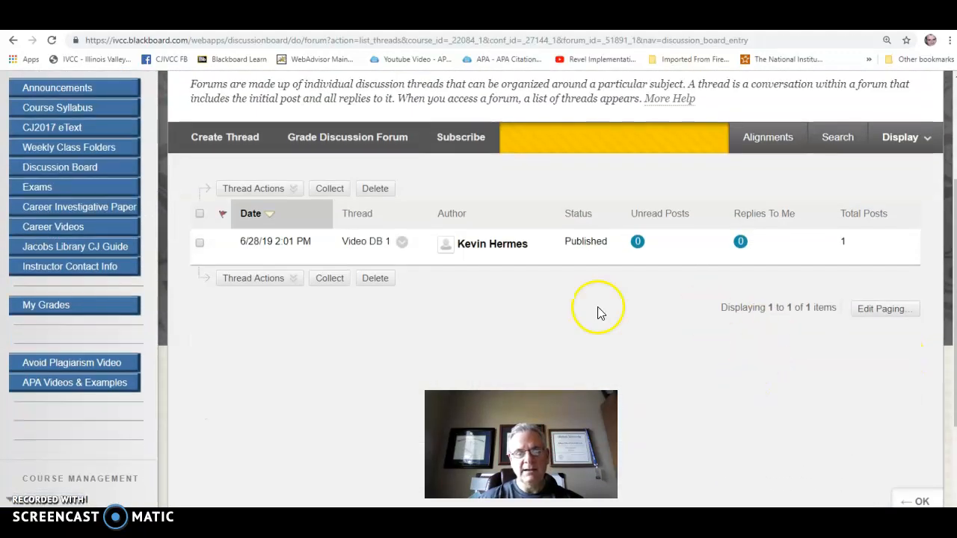
{"action": "left_click", "coordinate": [370, 244]}
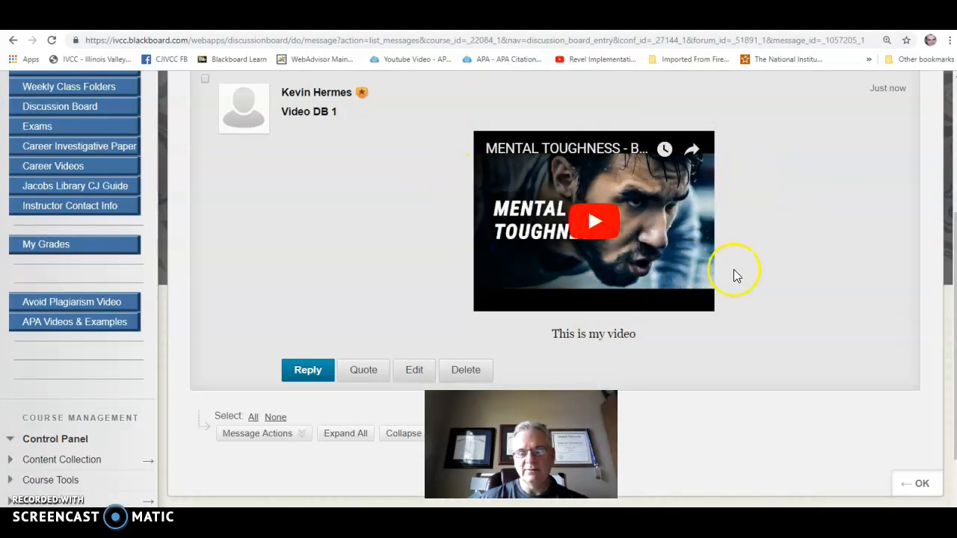
{"action": "scroll", "coordinate": [717, 271], "scroll_direction": "up", "scroll_amount": 1}
{"action": "scroll", "coordinate": [738, 276], "scroll_direction": "down", "scroll_amount": 1}
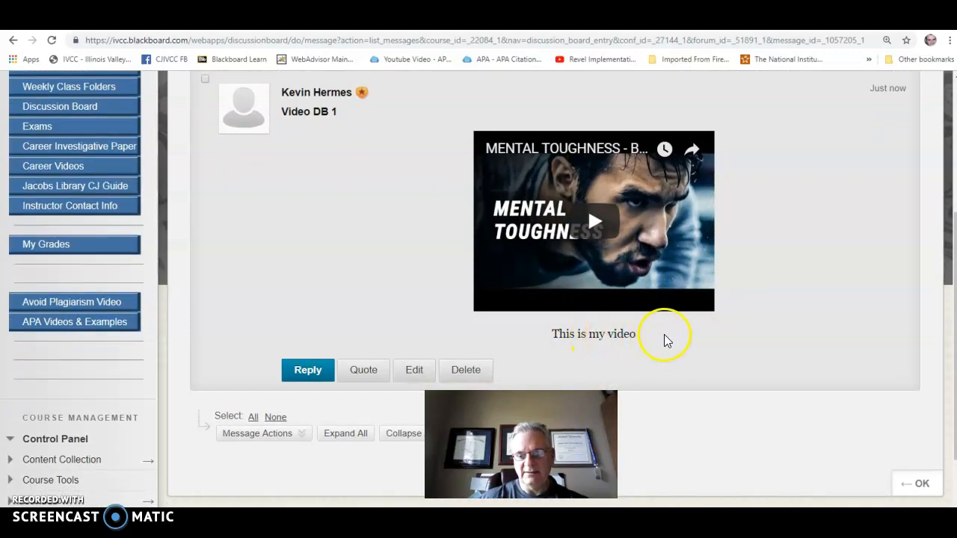
{"action": "scroll", "coordinate": [664, 338], "scroll_direction": "up", "scroll_amount": 1}
{"action": "scroll", "coordinate": [699, 357], "scroll_direction": "down", "scroll_amount": 1}
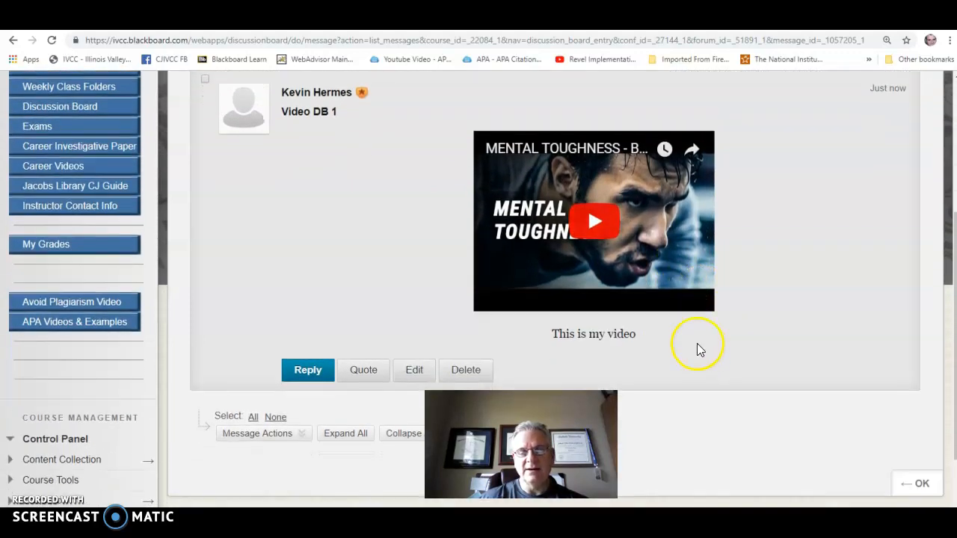
{"action": "scroll", "coordinate": [800, 314], "scroll_direction": "up", "scroll_amount": 1}
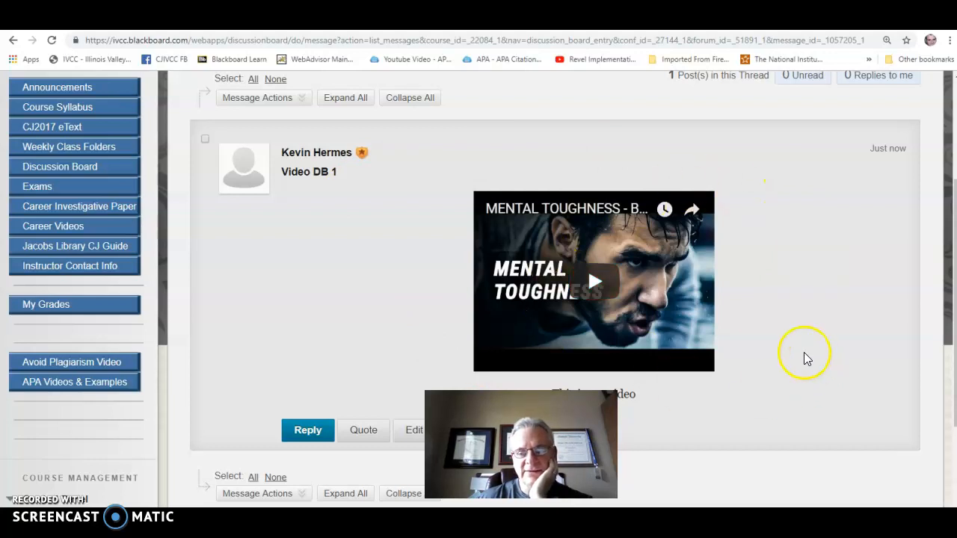
{"action": "scroll", "coordinate": [803, 356], "scroll_direction": "down", "scroll_amount": 1}
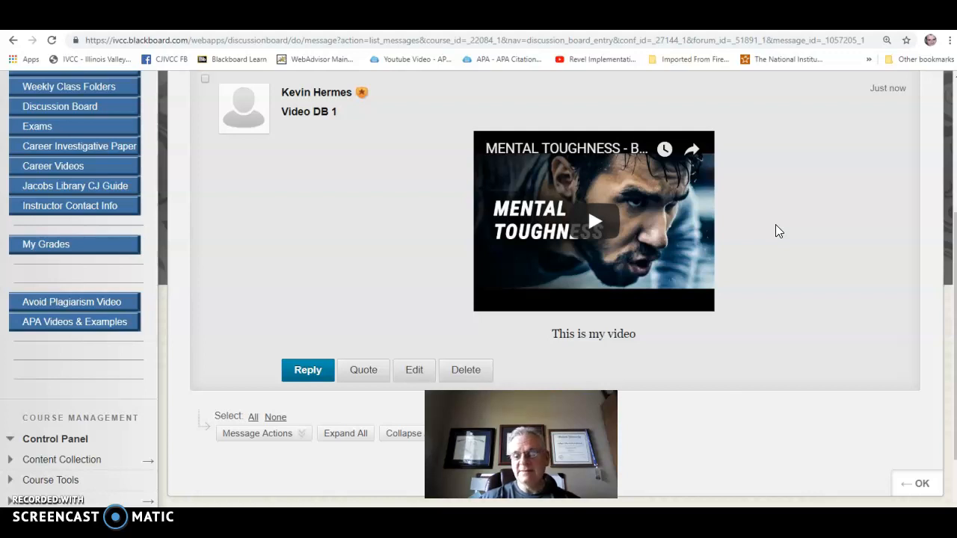
Step: Copy the video URL from the embedded player in the posted message
{"action": "right_click", "coordinate": [609, 179]}
{"action": "left_click", "coordinate": [580, 148]}
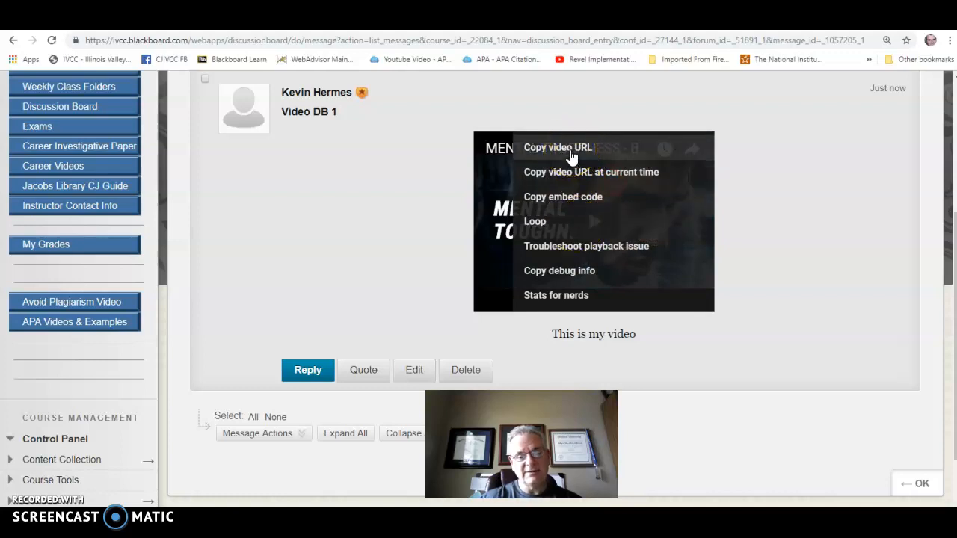
{"action": "left_click", "coordinate": [571, 154]}
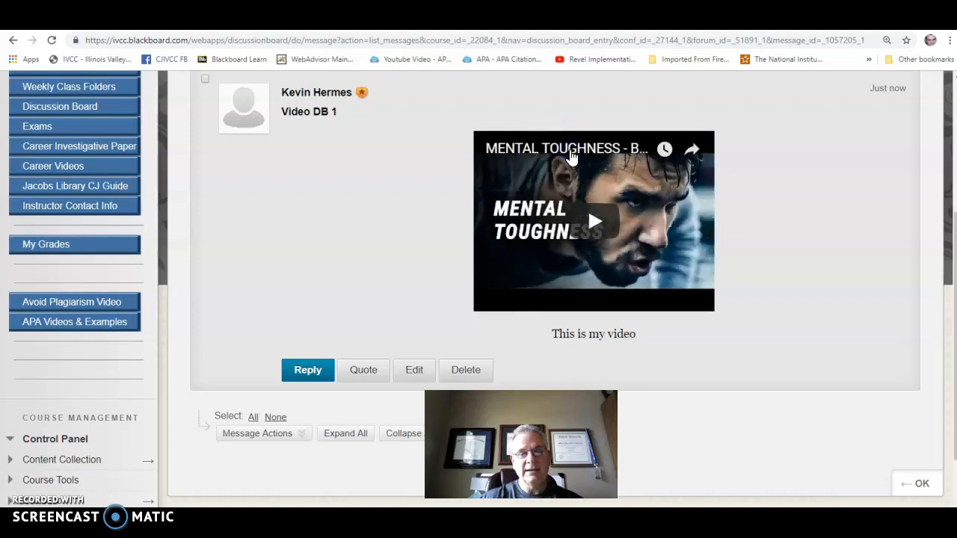